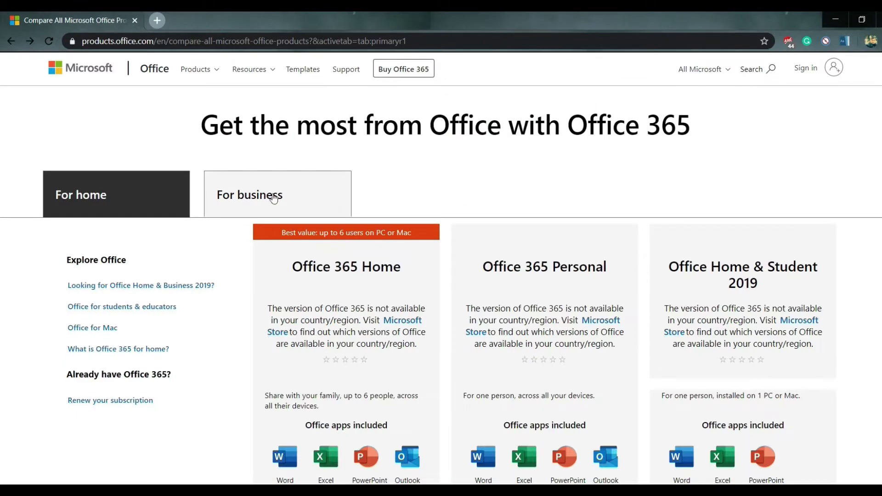
Step: Set the cart quantity of Office Home & Business 2019 (NPR 33,999.00) to 1
{"action": "scroll", "coordinate": [160, 290], "scroll_direction": "down", "scroll_amount": 4}
{"action": "scroll", "coordinate": [159, 290], "scroll_direction": "down", "scroll_amount": 13}
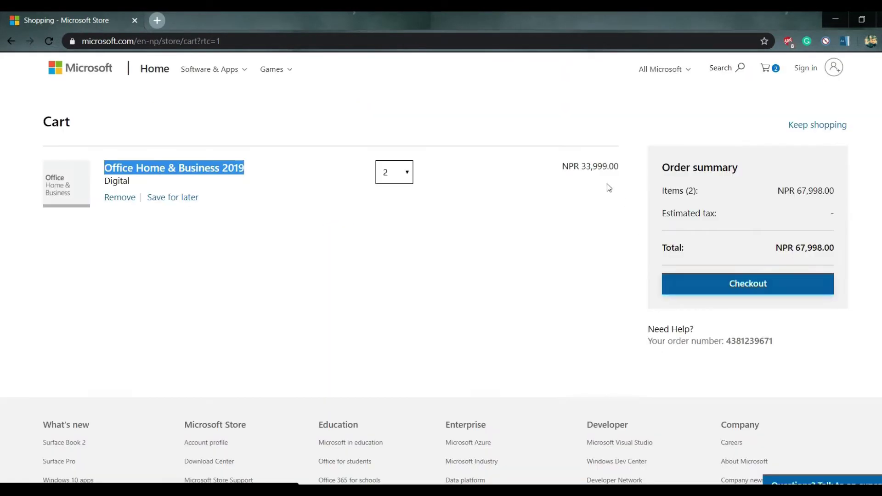
{"action": "left_click_drag", "start_coordinate": [563, 169], "coordinate": [634, 168]}
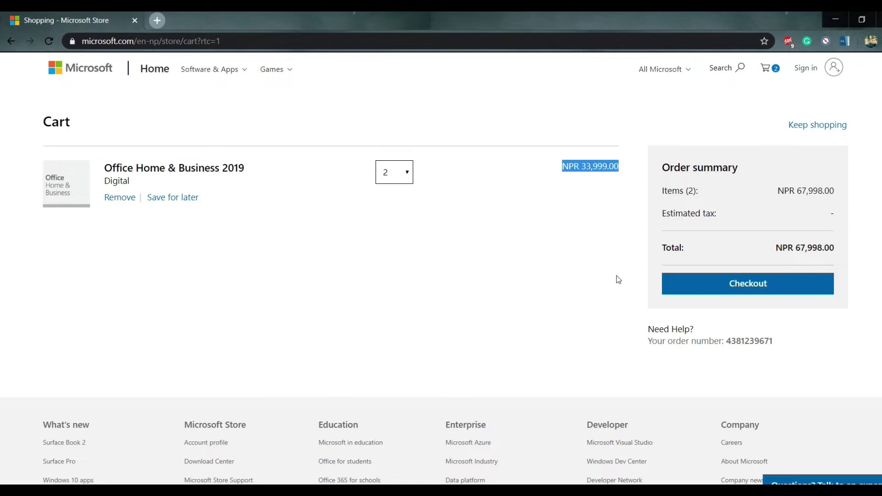
{"action": "left_click", "coordinate": [412, 175]}
{"action": "left_click", "coordinate": [397, 192]}
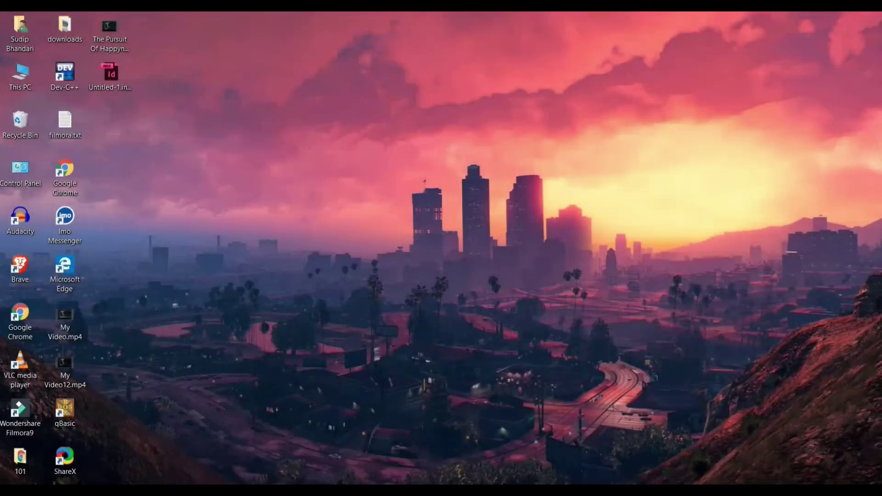
{"action": "key", "text": "super"}
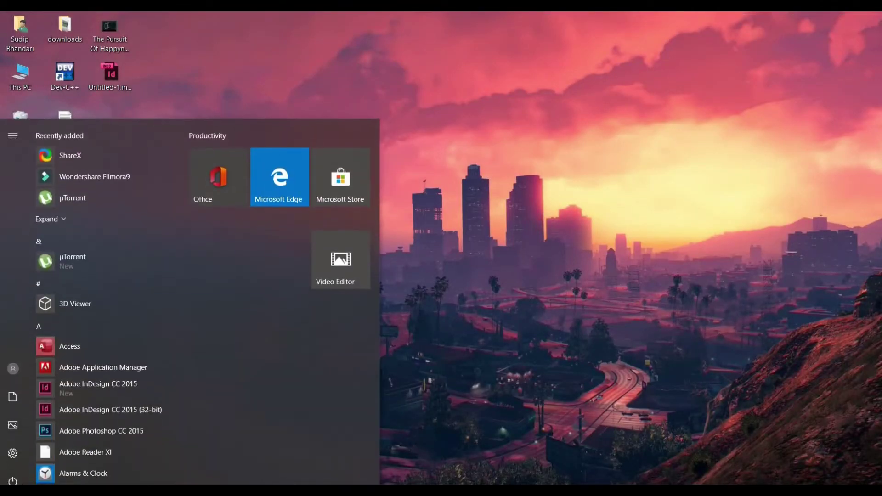
{"action": "type", "text": "word"}
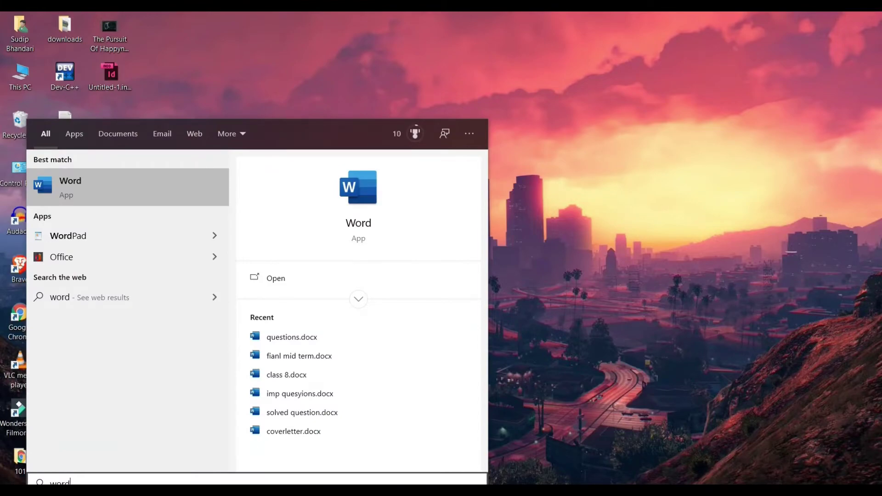
{"action": "key", "text": "Return"}
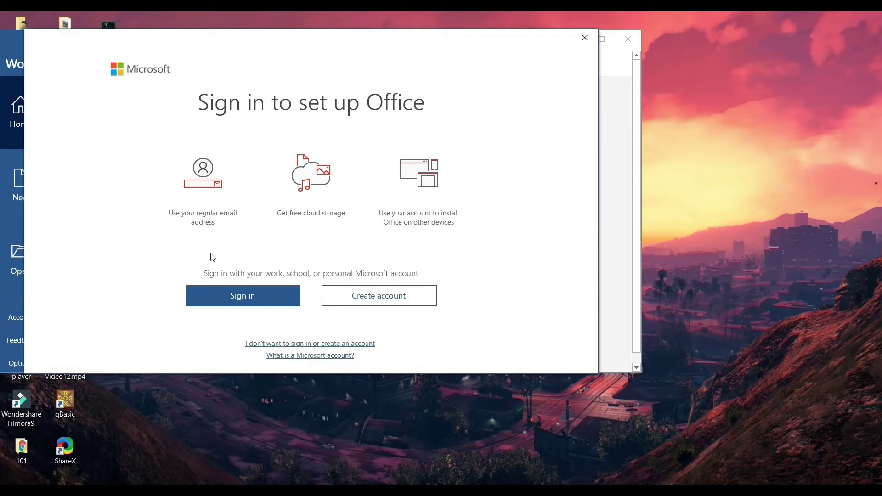
{"action": "left_click", "coordinate": [592, 40]}
{"action": "left_click", "coordinate": [627, 40]}
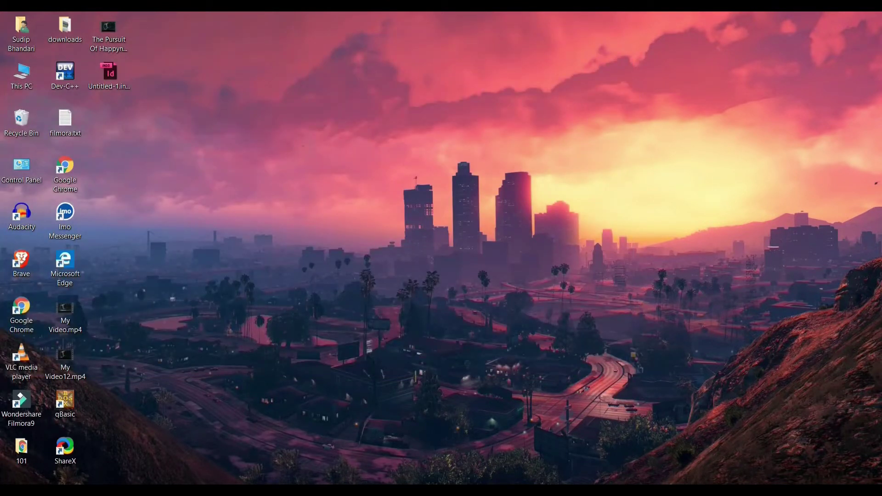
Step: Open Windows Security from a 'defender' search and view the Account protection info
{"action": "key", "text": "super"}
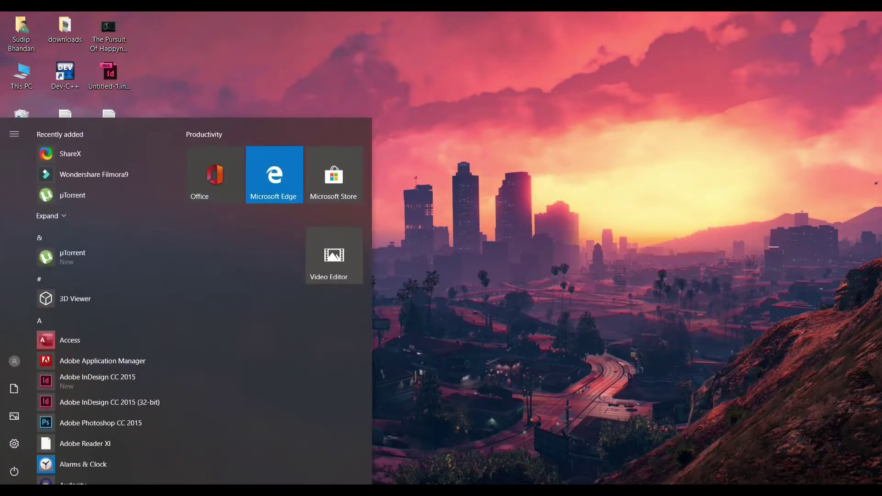
{"action": "type", "text": "defender"}
{"action": "key", "text": "Return"}
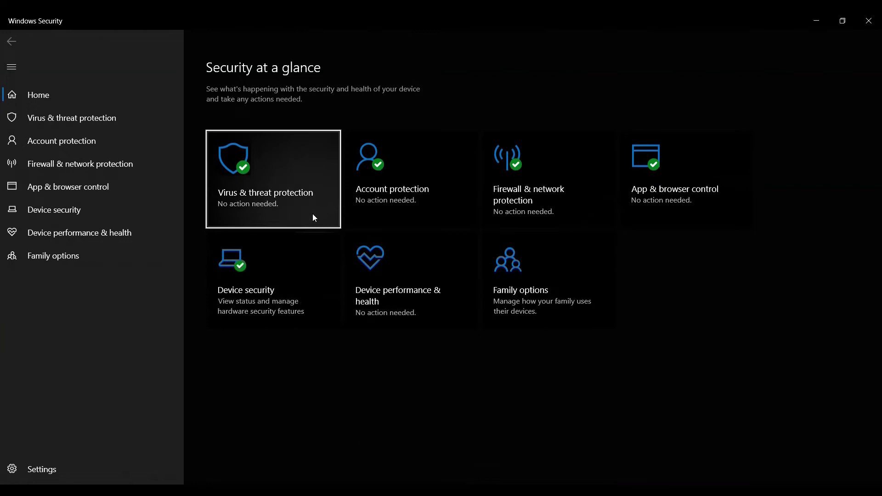
{"action": "left_click", "coordinate": [112, 146]}
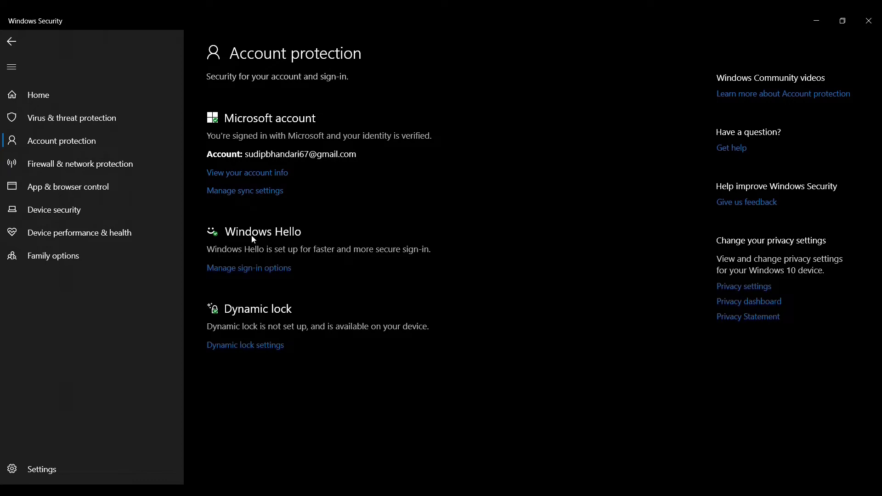
{"action": "left_click", "coordinate": [263, 173]}
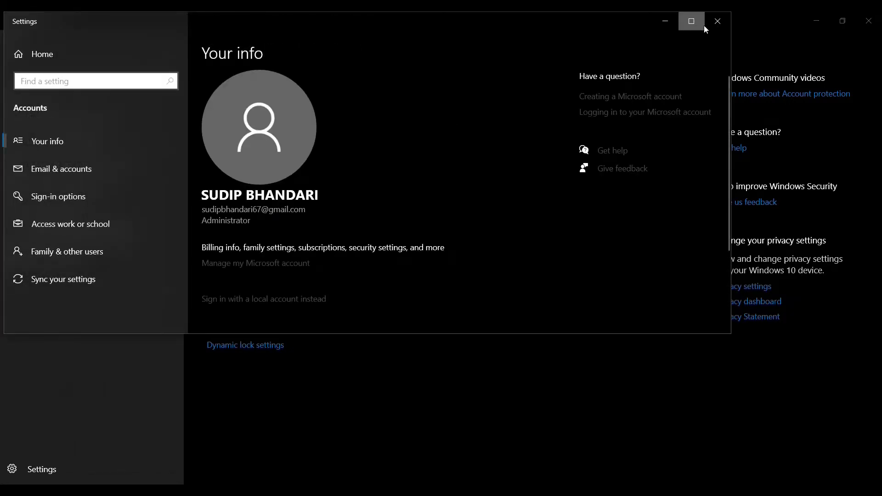
{"action": "left_click", "coordinate": [717, 22]}
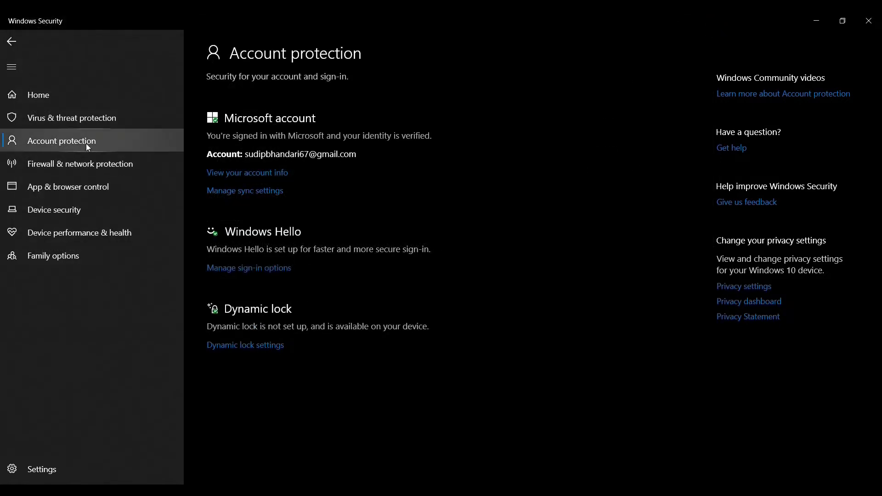
Step: Switch Real-time protection off in the Virus & threat protection settings
{"action": "left_click", "coordinate": [84, 123]}
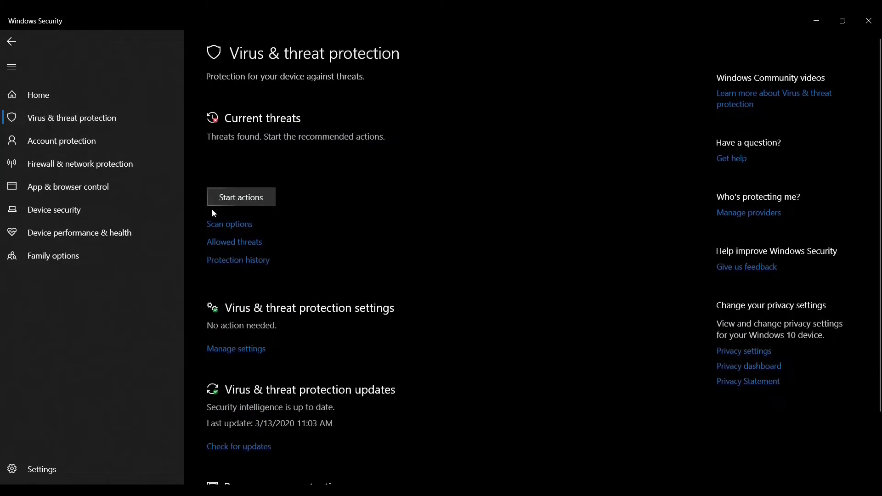
{"action": "left_click", "coordinate": [247, 351]}
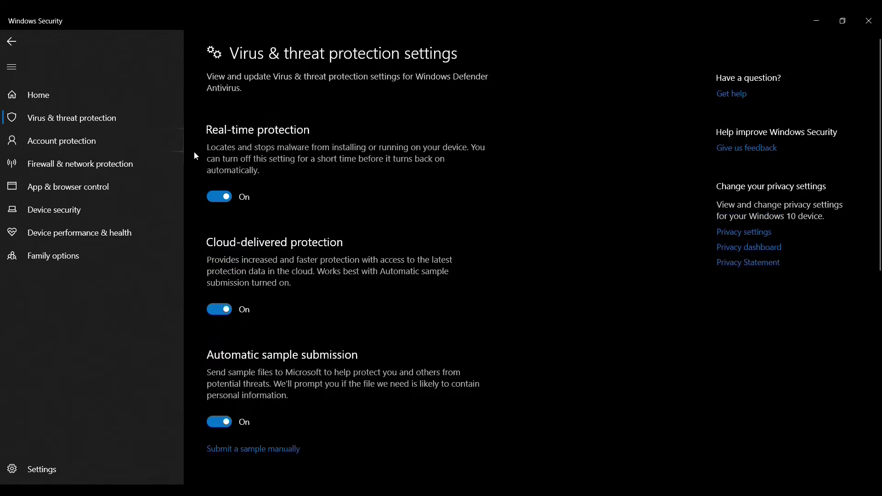
{"action": "left_click", "coordinate": [221, 198]}
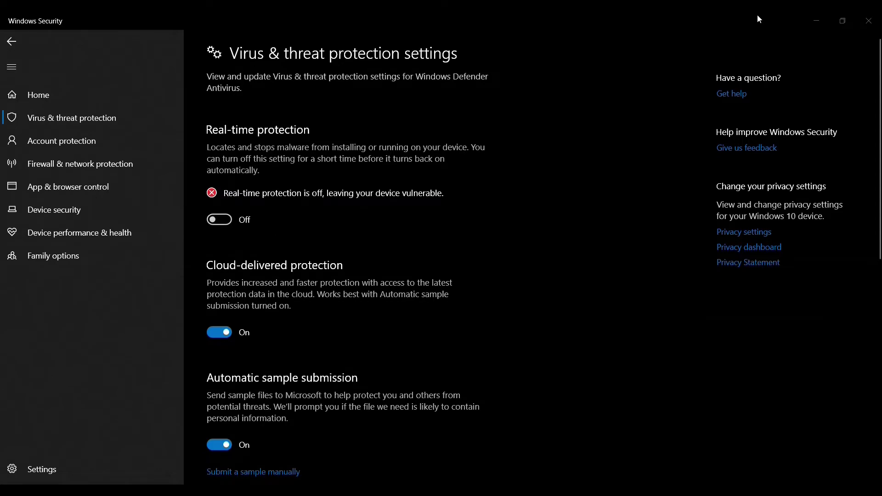
Step: Minimize Windows Security and refresh the desktop
{"action": "left_click", "coordinate": [824, 20]}
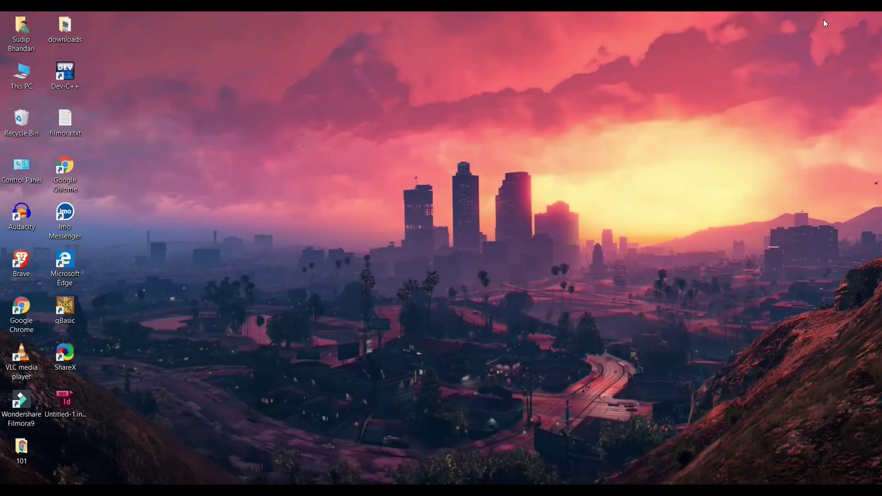
{"action": "right_click", "coordinate": [485, 112]}
{"action": "left_click", "coordinate": [508, 147]}
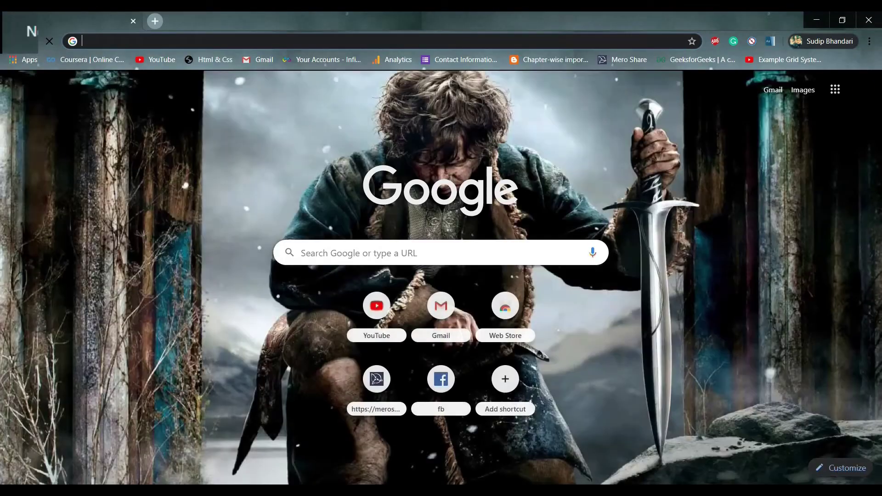
Step: Load bit.ly/office2019txt in Chrome and select all of the activation script text
{"action": "type", "text": "bit.l"}
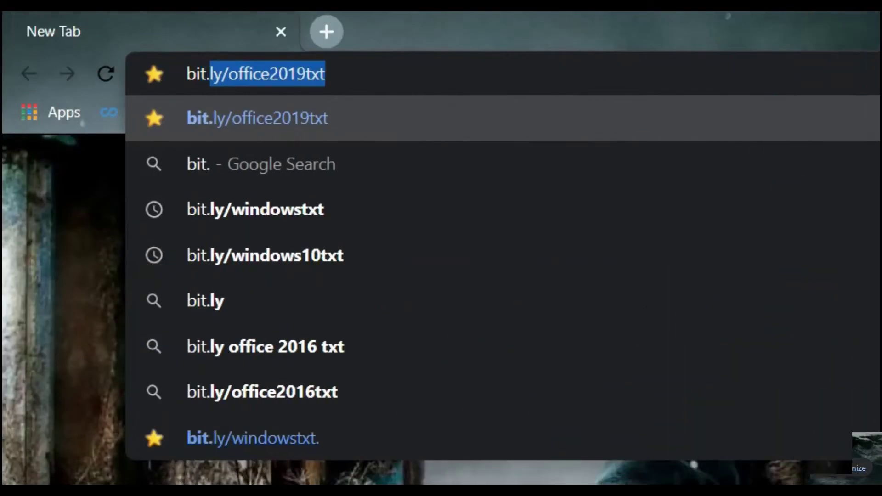
{"action": "type", "text": "y"}
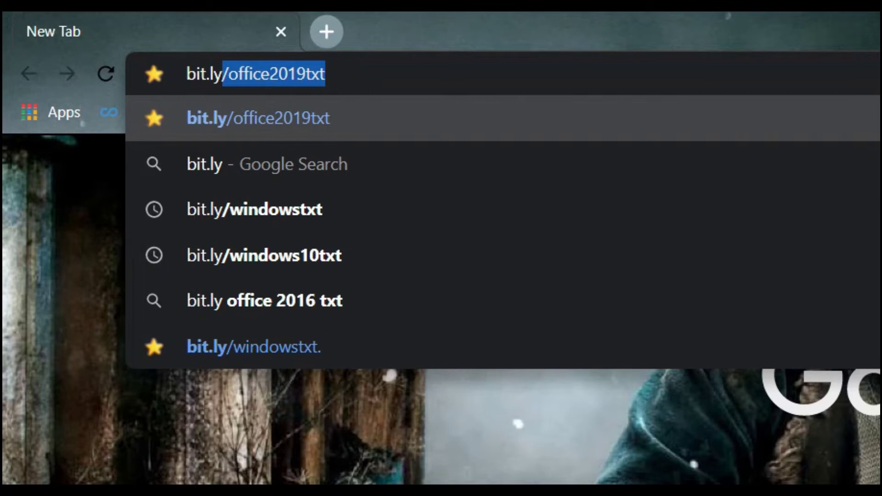
{"action": "type", "text": "/of"}
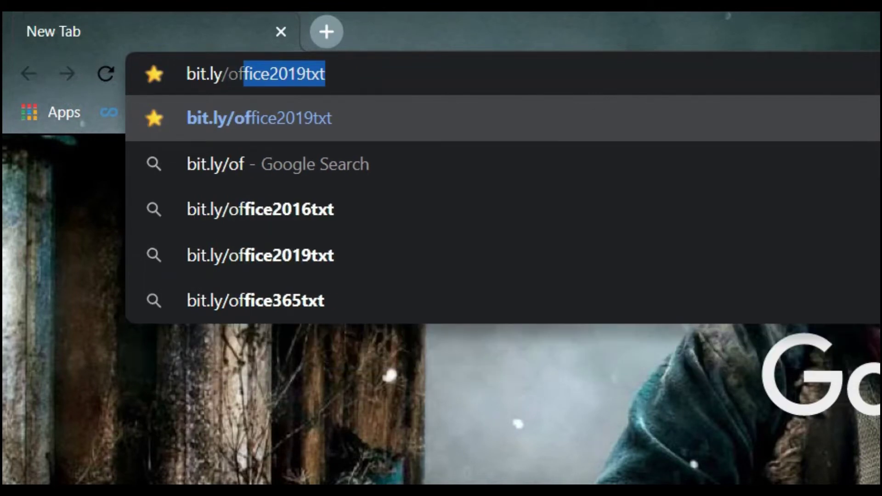
{"action": "type", "text": "fice201"}
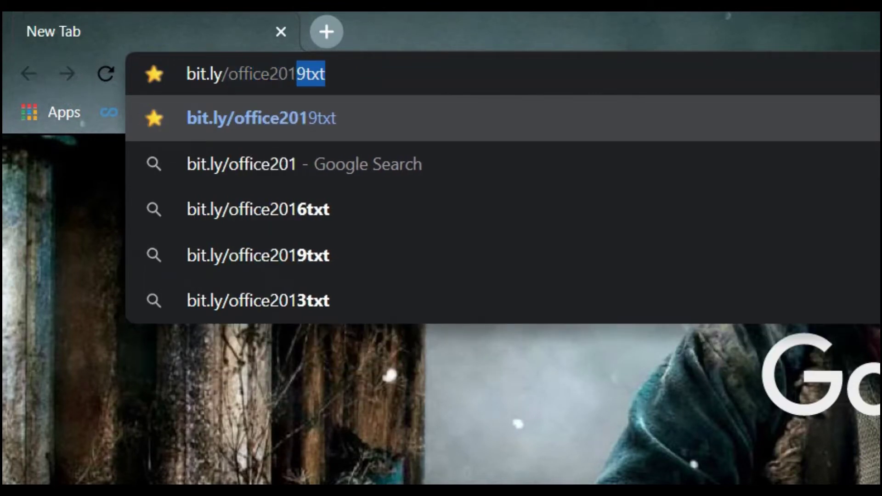
{"action": "type", "text": "9txt"}
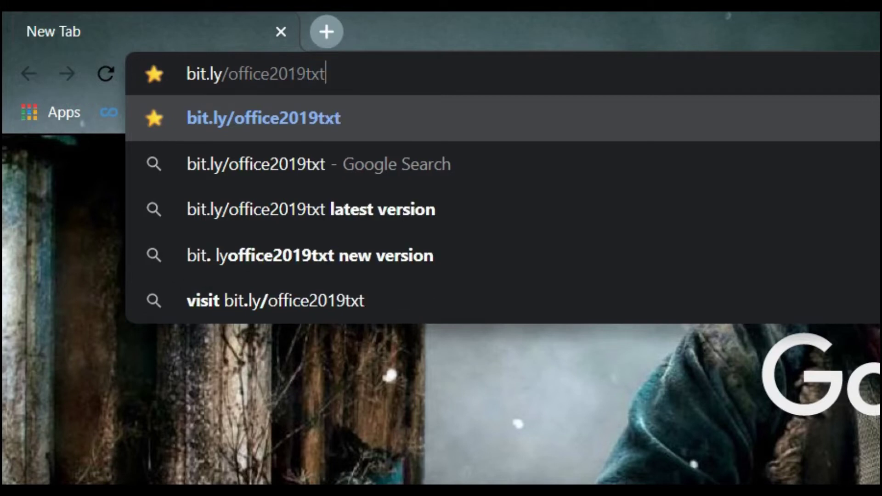
{"action": "key", "text": "Return"}
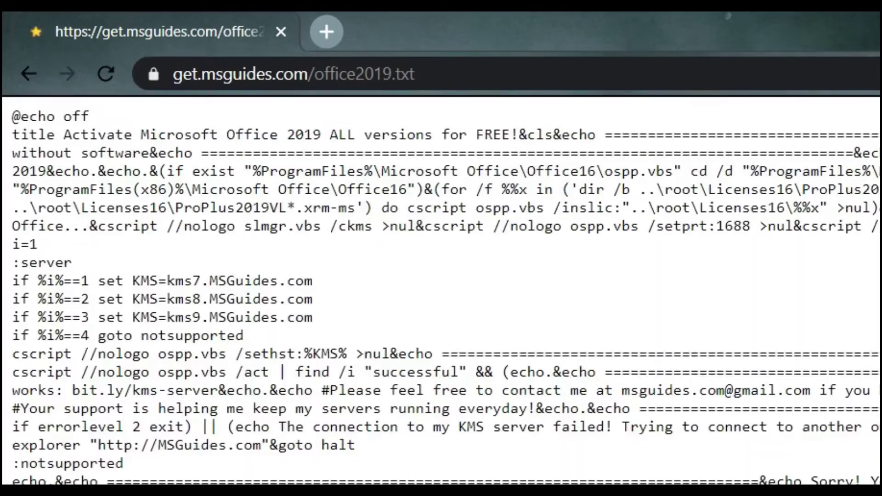
{"action": "key", "text": "ctrl+a"}
{"action": "key", "text": "ctrl+c"}
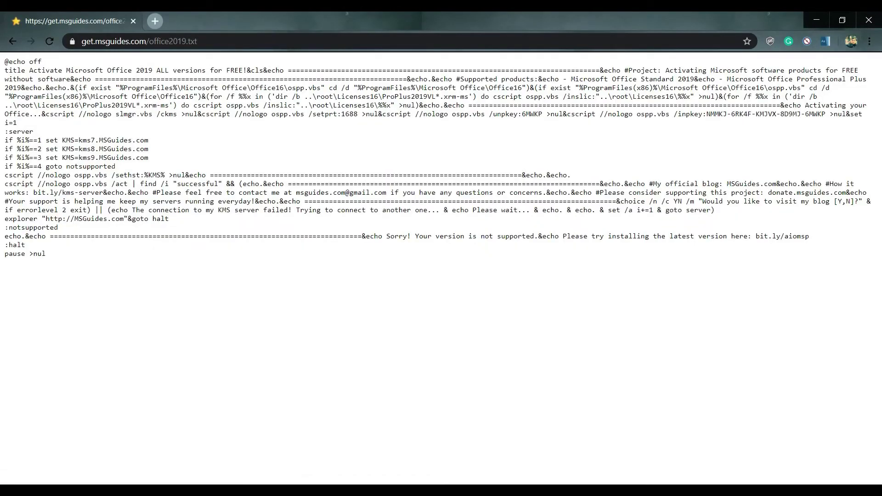
{"action": "key", "text": "ctrl+a"}
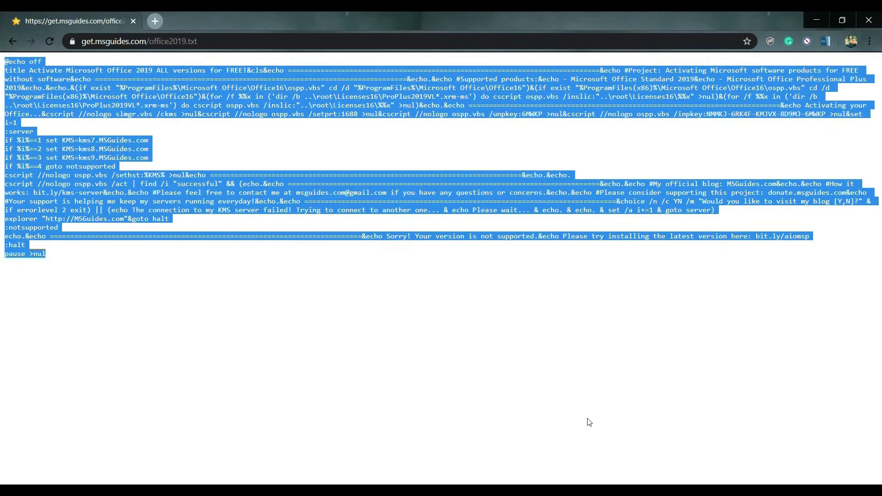
Step: Create a desktop text file named office2019, paste the activation script into it, and save
{"action": "left_click", "coordinate": [822, 20]}
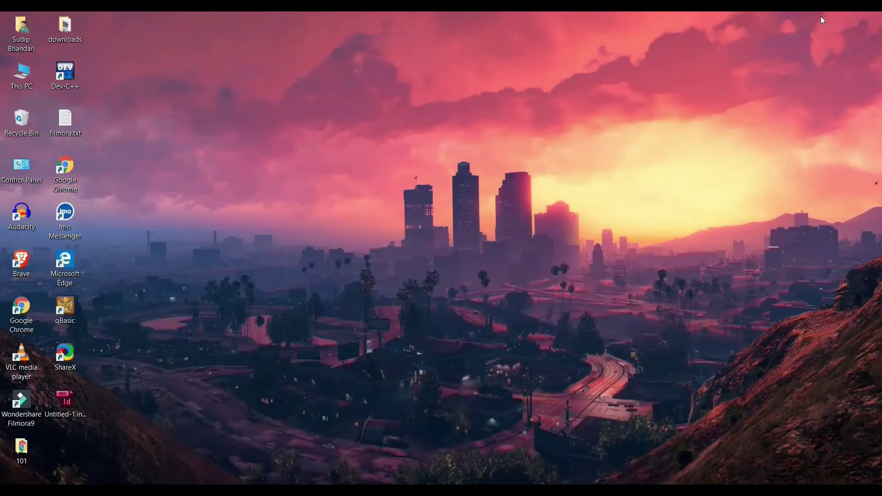
{"action": "right_click", "coordinate": [351, 127]}
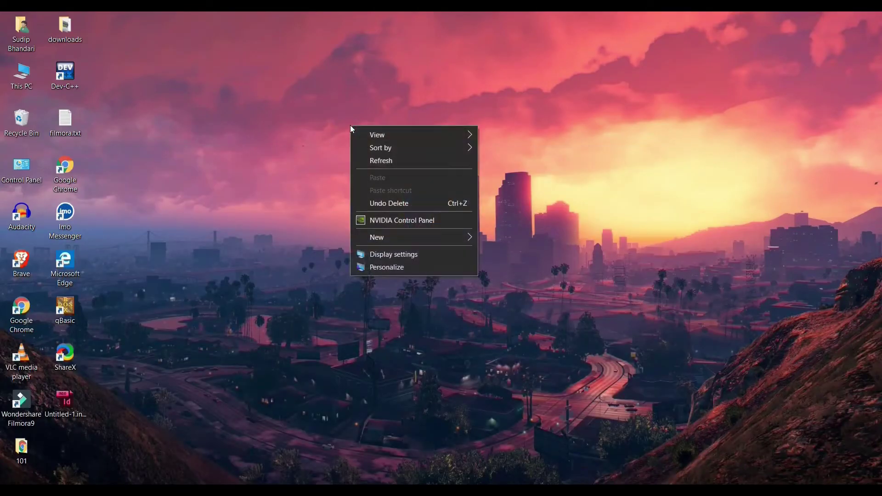
{"action": "mouse_move", "coordinate": [396, 239]}
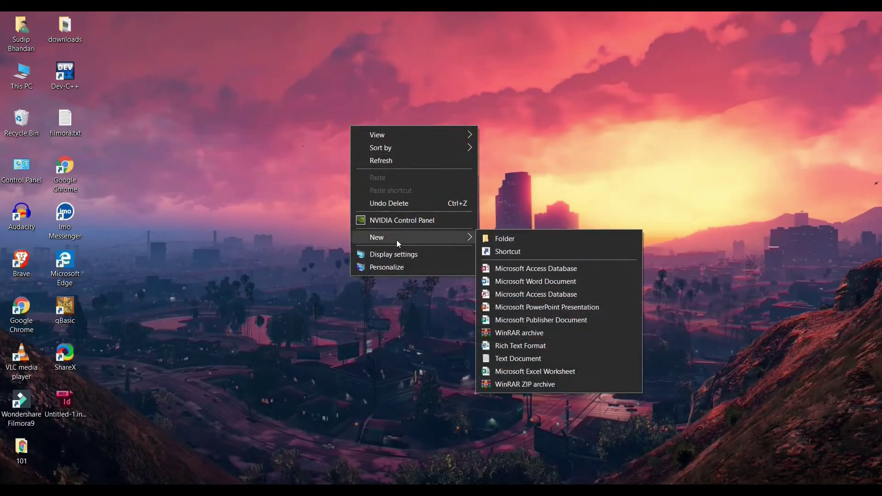
{"action": "left_click", "coordinate": [511, 358]}
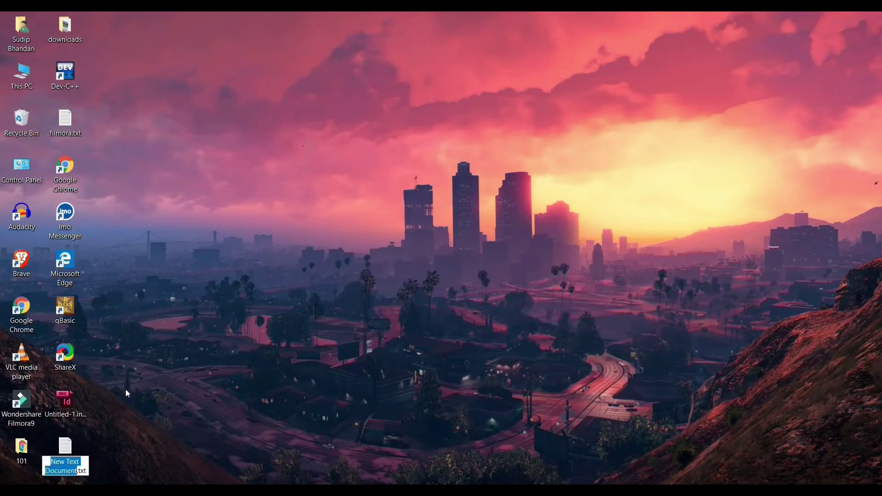
{"action": "type", "text": "odfice2"}
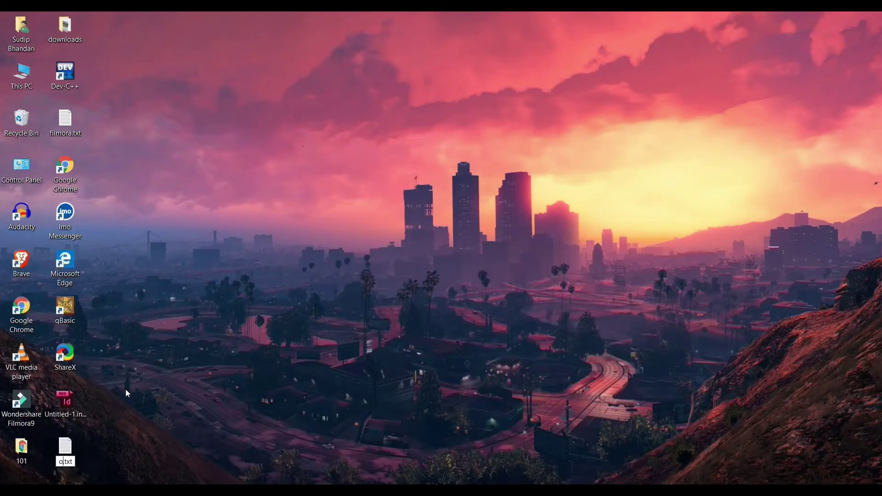
{"action": "type", "text": "019"}
{"action": "key", "text": "Return"}
{"action": "key", "text": "Return"}
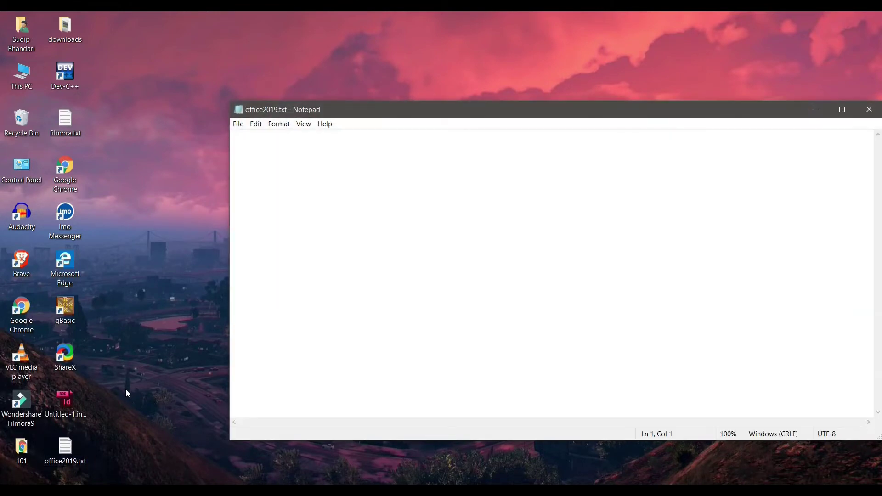
{"action": "key", "text": "ctrl+v"}
{"action": "key", "text": "ctrl+s"}
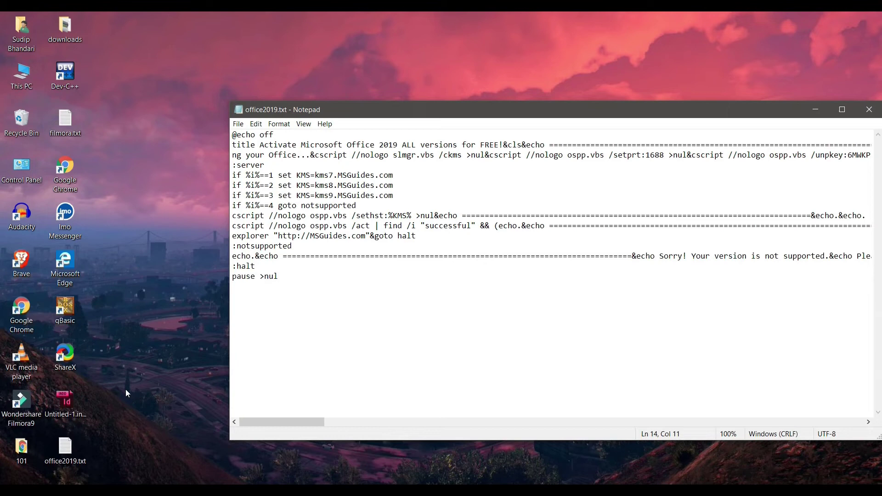
Step: Close the saved office2019.txt script in Notepad
{"action": "left_click", "coordinate": [862, 112]}
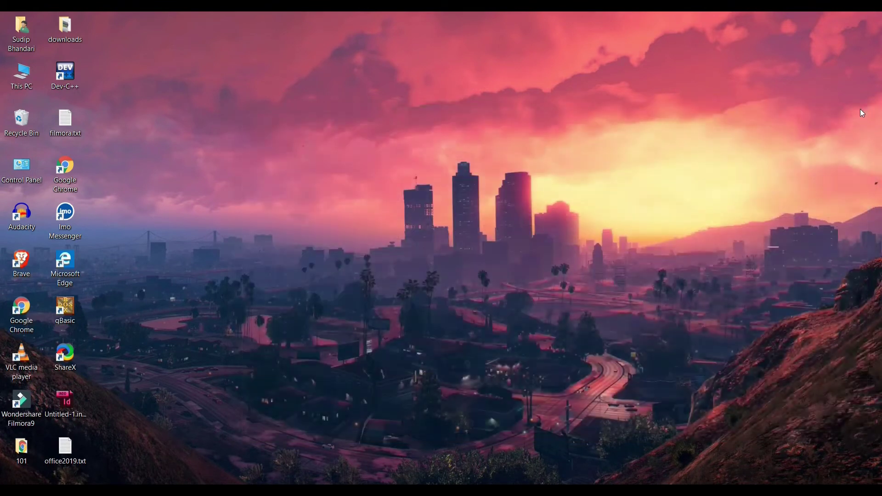
{"action": "right_click", "coordinate": [72, 451]}
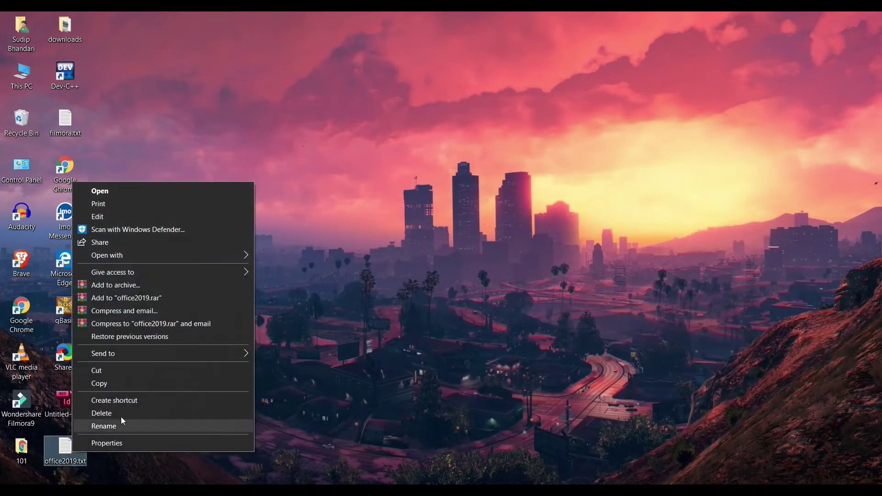
{"action": "left_click", "coordinate": [119, 428]}
{"action": "key", "text": "Return"}
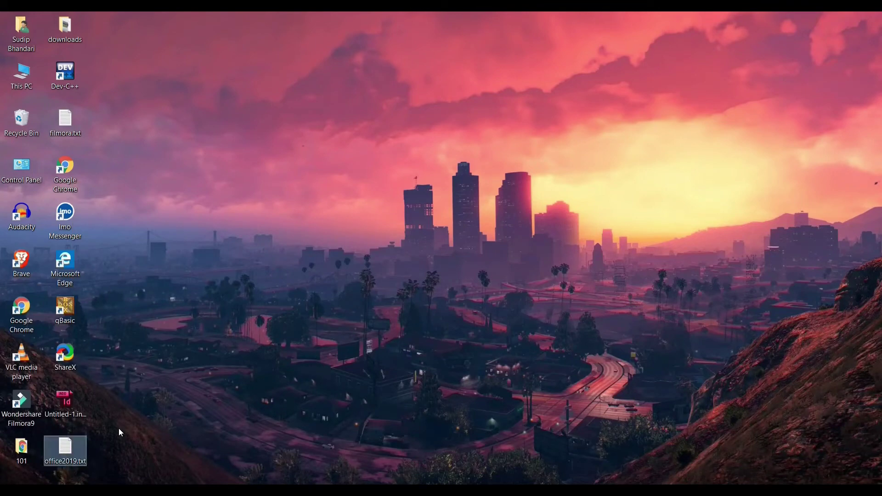
Step: Rename office2019.txt to office2019.cmd and refresh the desktop
{"action": "right_click", "coordinate": [56, 454]}
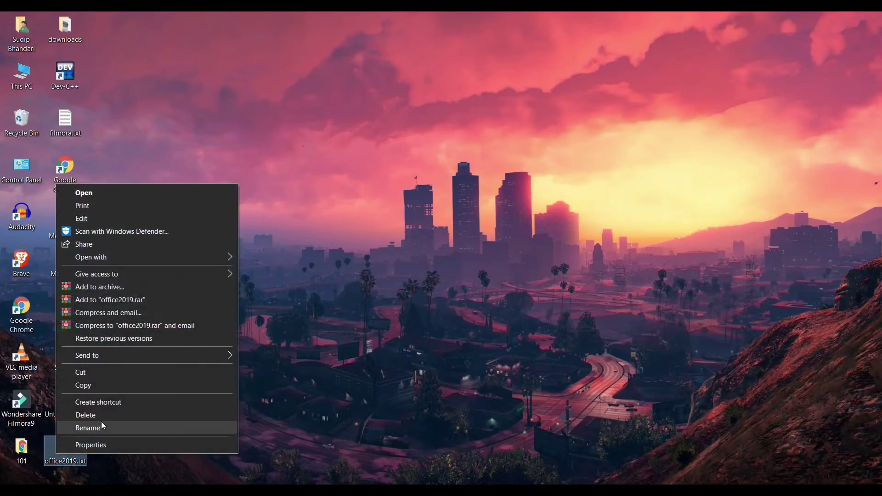
{"action": "left_click", "coordinate": [101, 421]}
{"action": "key", "text": "End"}
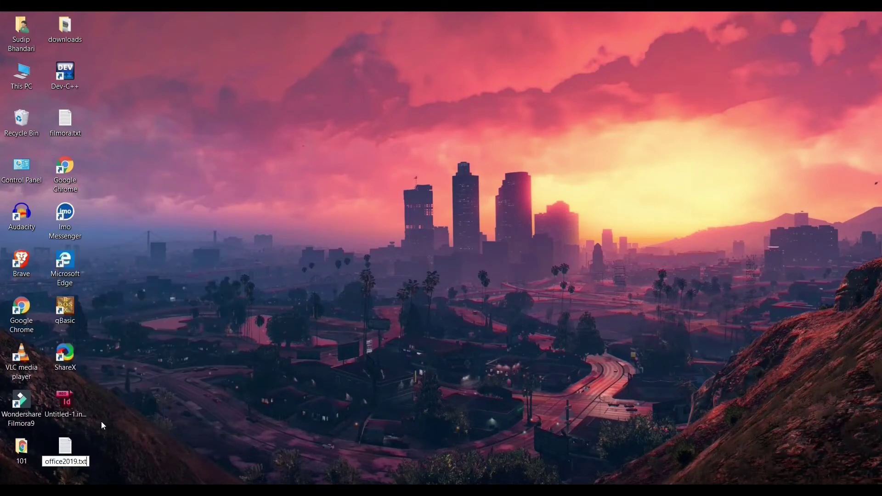
{"action": "key", "text": "BackSpace"}
{"action": "key", "text": "BackSpace"}
{"action": "key", "text": "BackSpace"}
{"action": "type", "text": "cmd"}
{"action": "key", "text": "Return"}
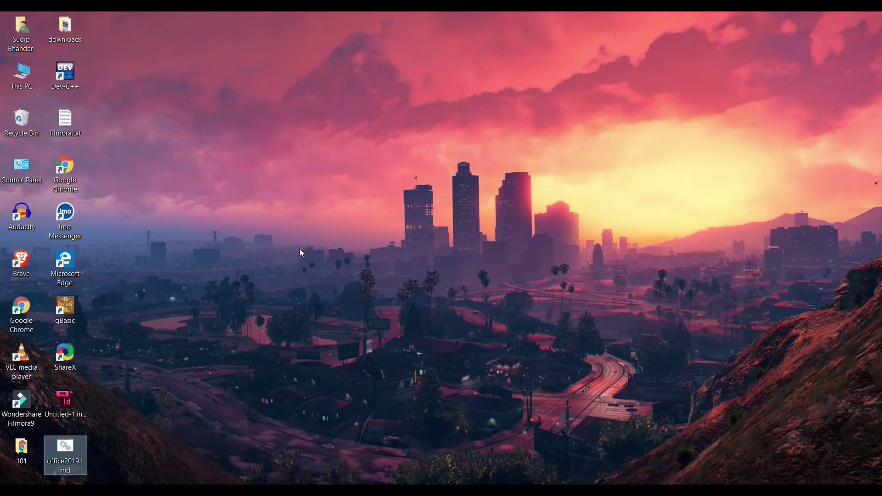
{"action": "right_click", "coordinate": [302, 252]}
{"action": "left_click", "coordinate": [317, 281]}
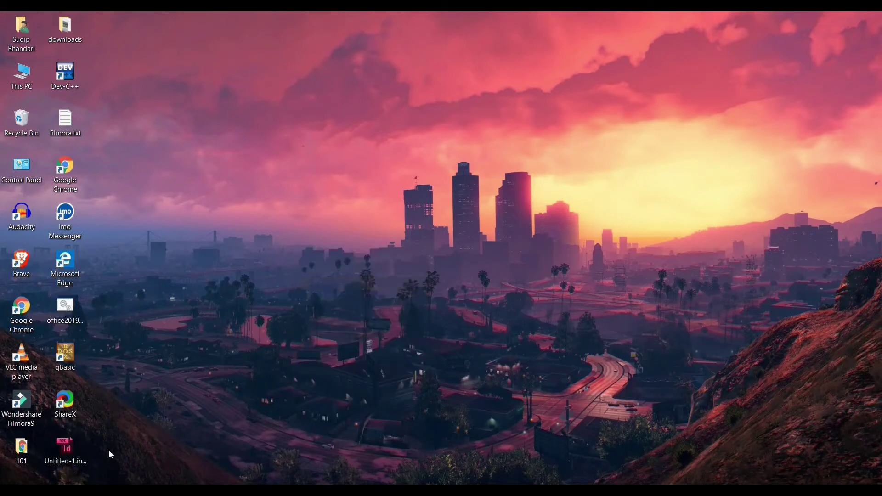
Step: Run office2019.cmd as administrator until it reports 'Product activation successful'
{"action": "right_click", "coordinate": [71, 311]}
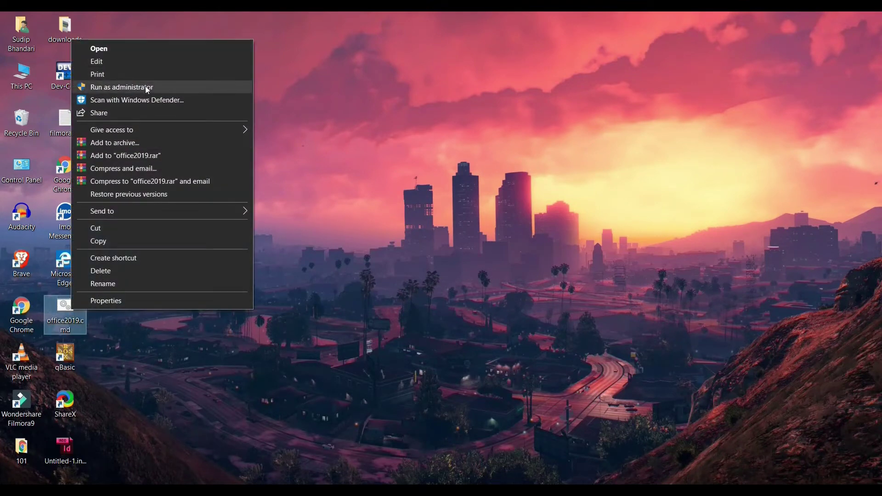
{"action": "left_click", "coordinate": [145, 86]}
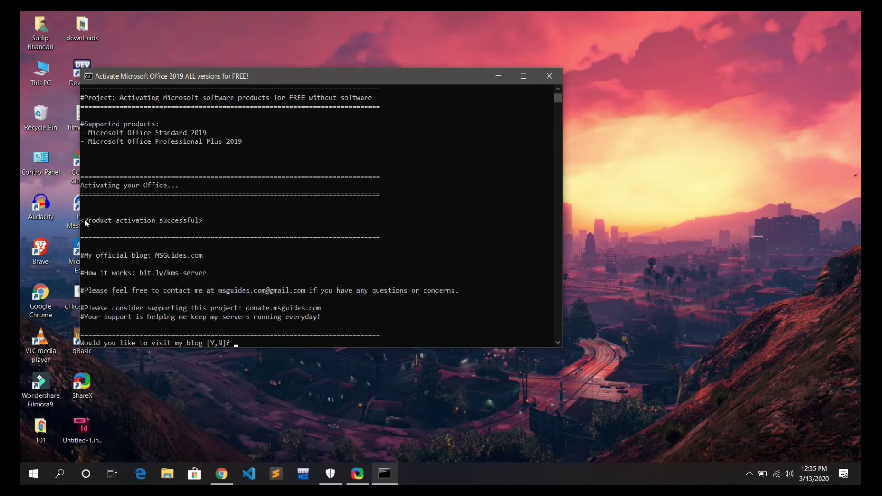
{"action": "left_click_drag", "start_coordinate": [85, 224], "coordinate": [237, 235]}
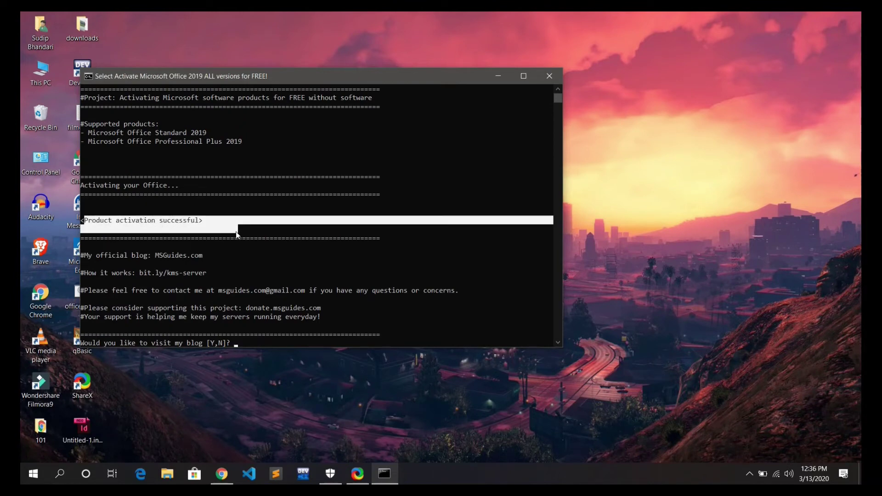
{"action": "left_click", "coordinate": [295, 237]}
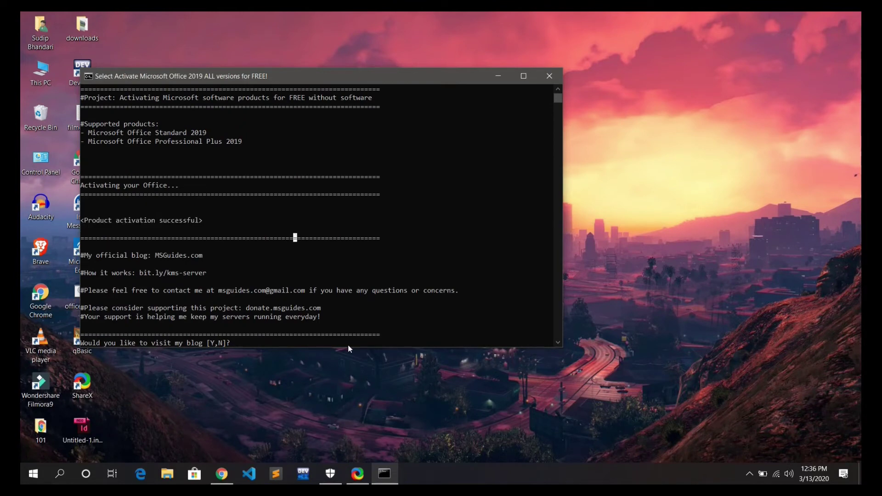
Step: Close the console, launch Word, and confirm Office Professional Plus 2019 shows Product Activated
{"action": "key", "text": "n"}
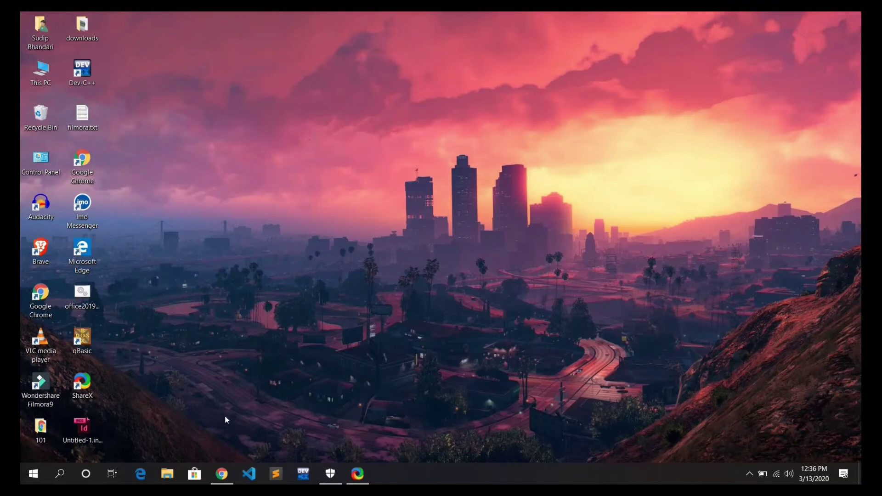
{"action": "left_click", "coordinate": [33, 474]}
{"action": "left_click", "coordinate": [33, 474]}
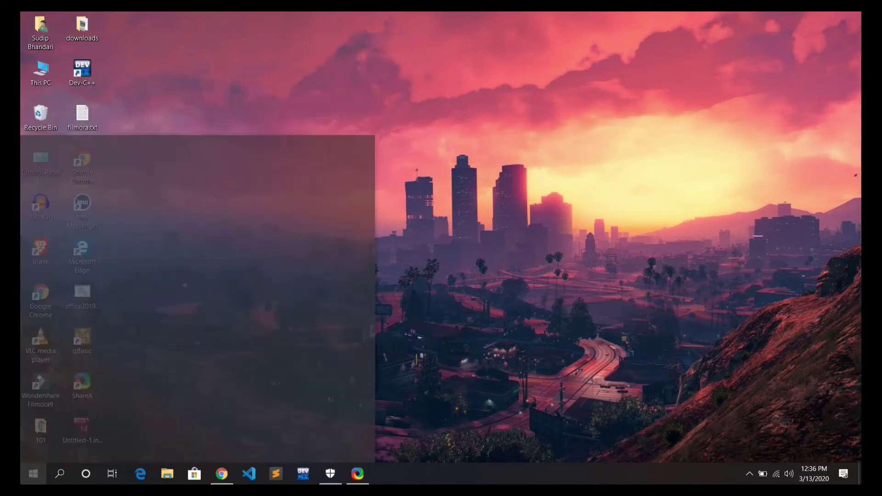
{"action": "type", "text": "wor"}
{"action": "key", "text": "Return"}
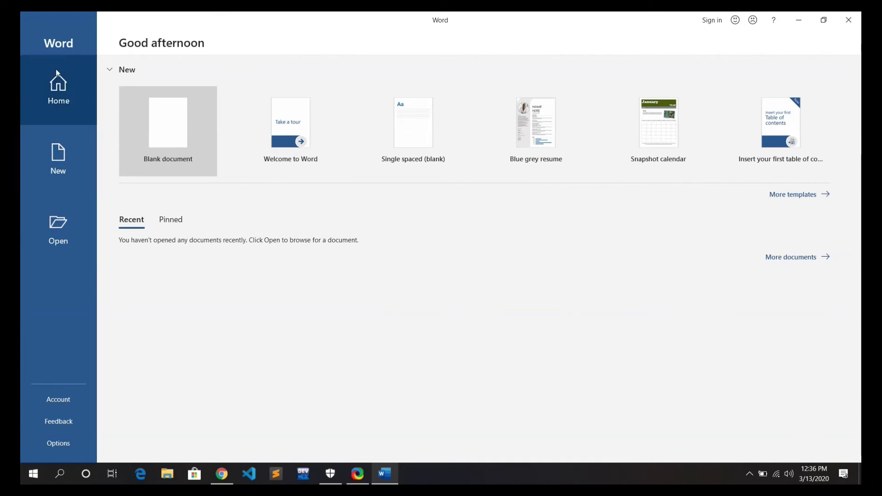
{"action": "left_click", "coordinate": [65, 402]}
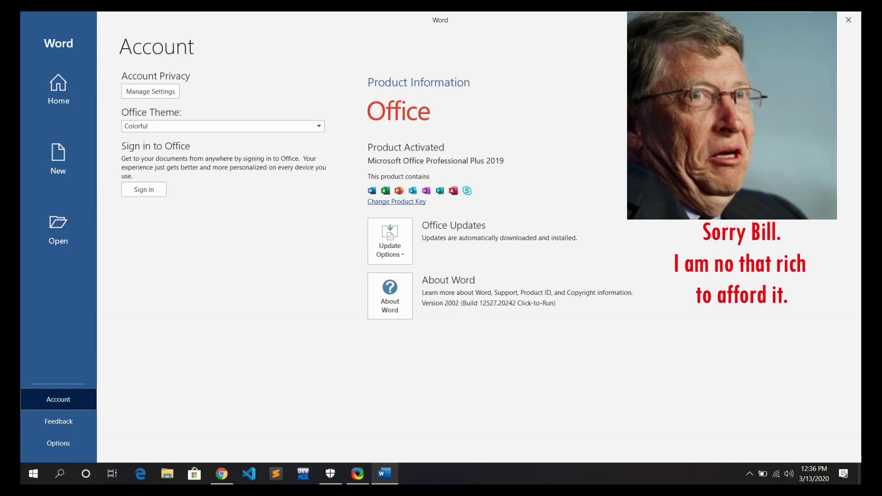
{"action": "left_click", "coordinate": [849, 20]}
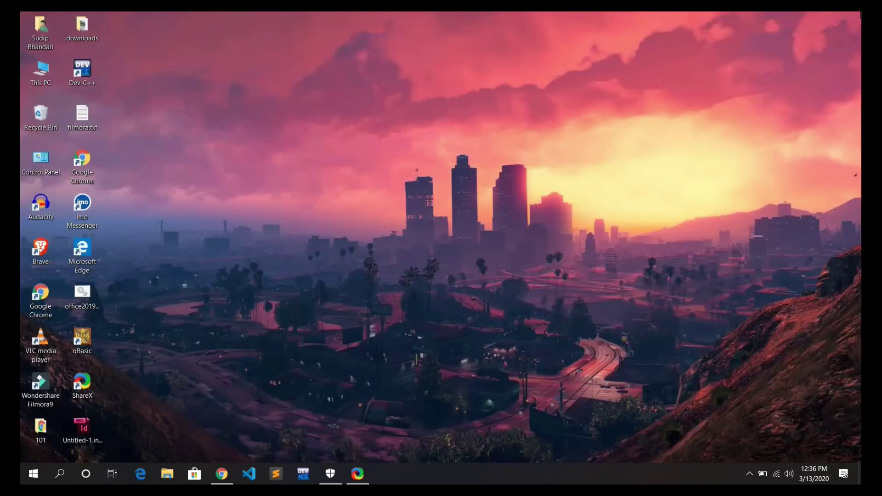
Step: Load bit.ly/windows10txt, then the get.msguides.com/office2016.txt script page
{"action": "type", "text": "bit"}
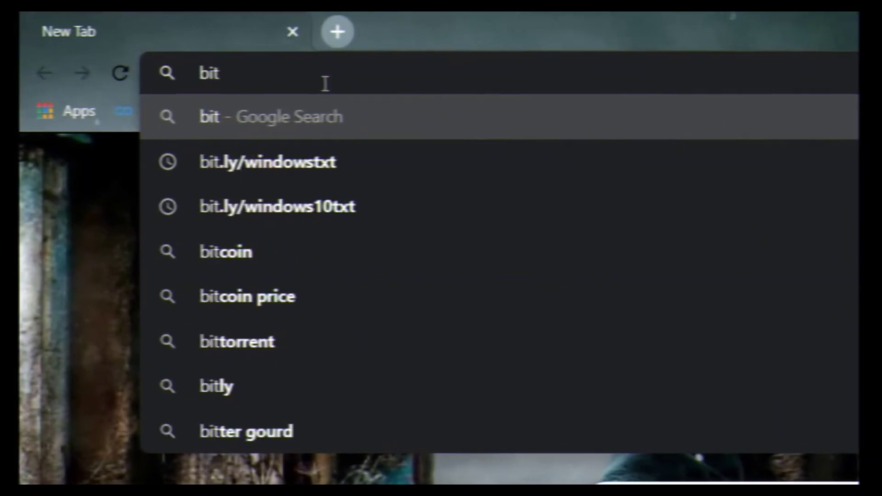
{"action": "type", "text": ".ly/windows10txt"}
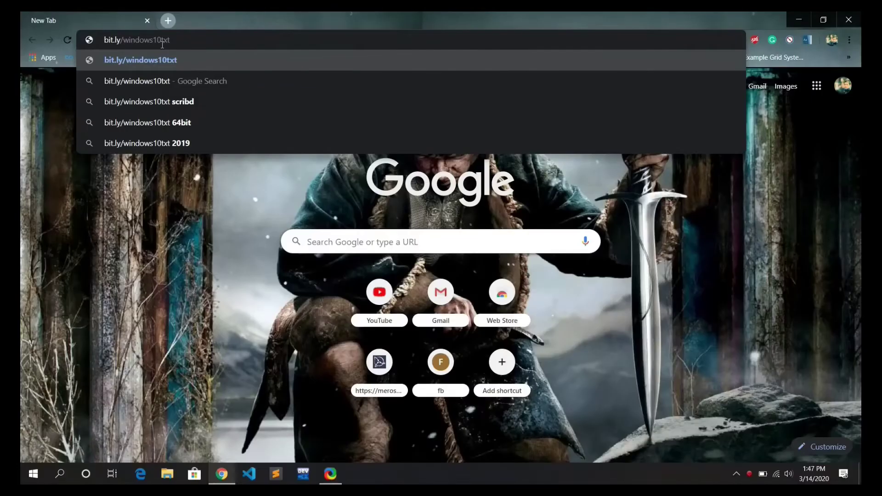
{"action": "key", "text": "Return"}
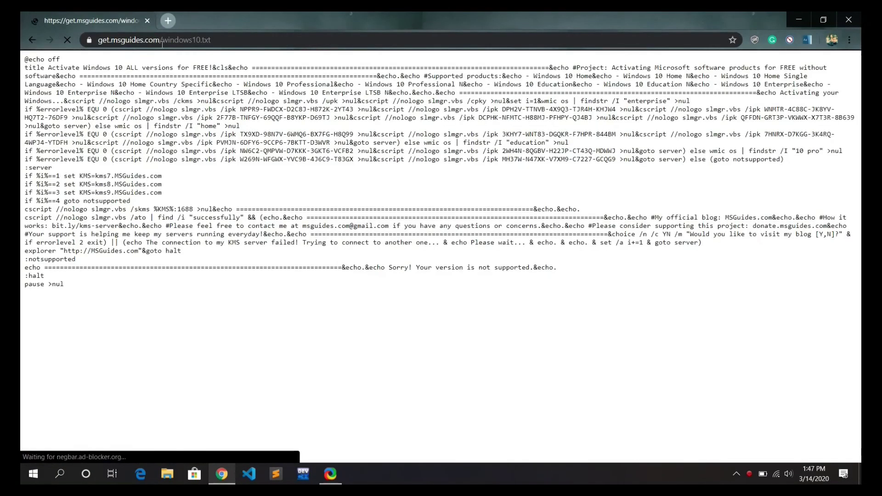
{"action": "left_click", "coordinate": [215, 39]}
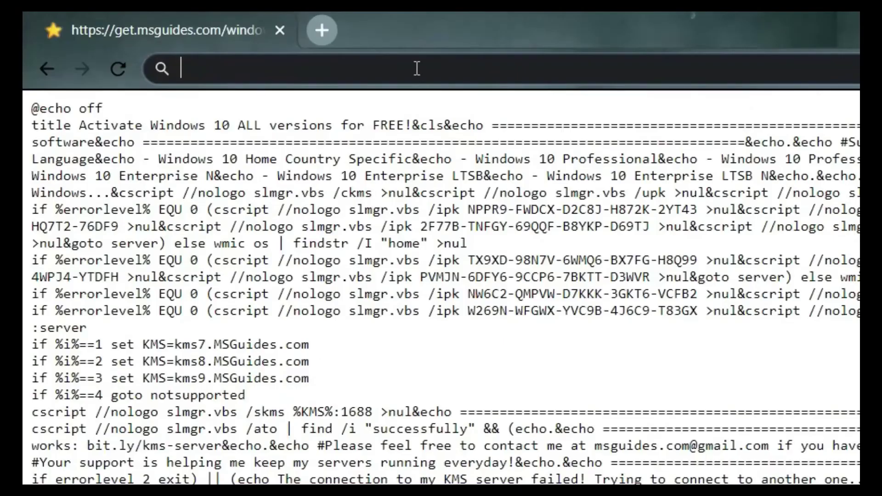
{"action": "type", "text": "bit.l"}
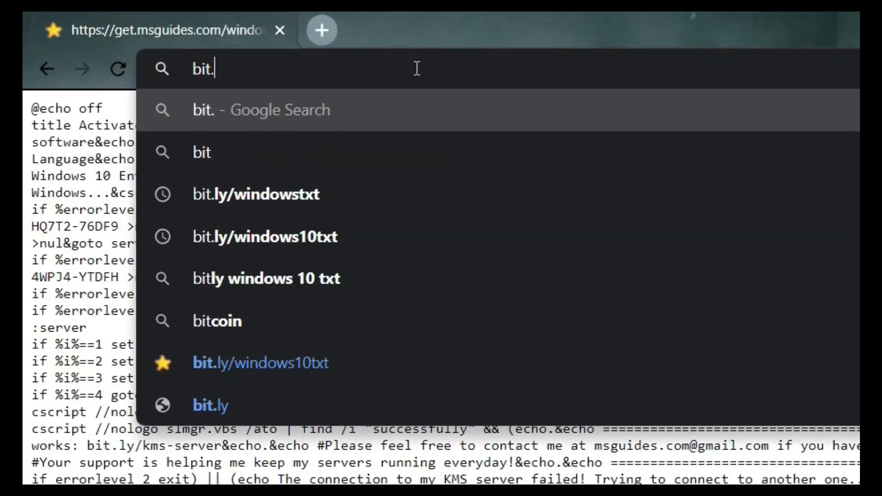
{"action": "type", "text": "y"}
{"action": "key", "text": "Down"}
{"action": "key", "text": "Down"}
{"action": "key", "text": "Down"}
{"action": "key", "text": "Down"}
{"action": "key", "text": "Return"}
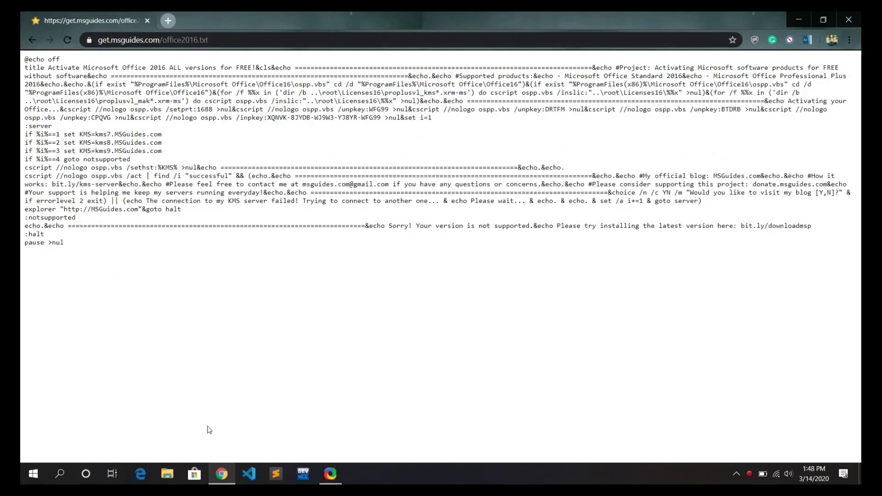
{"action": "key", "text": "alt+F4"}
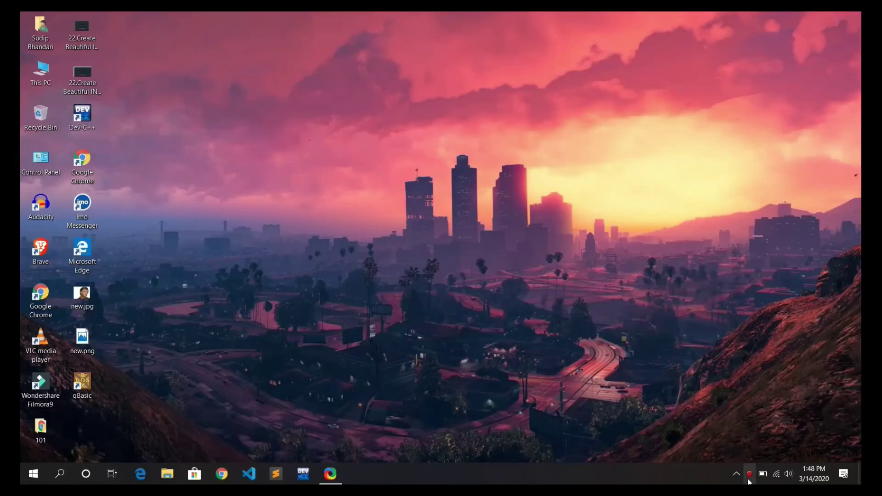